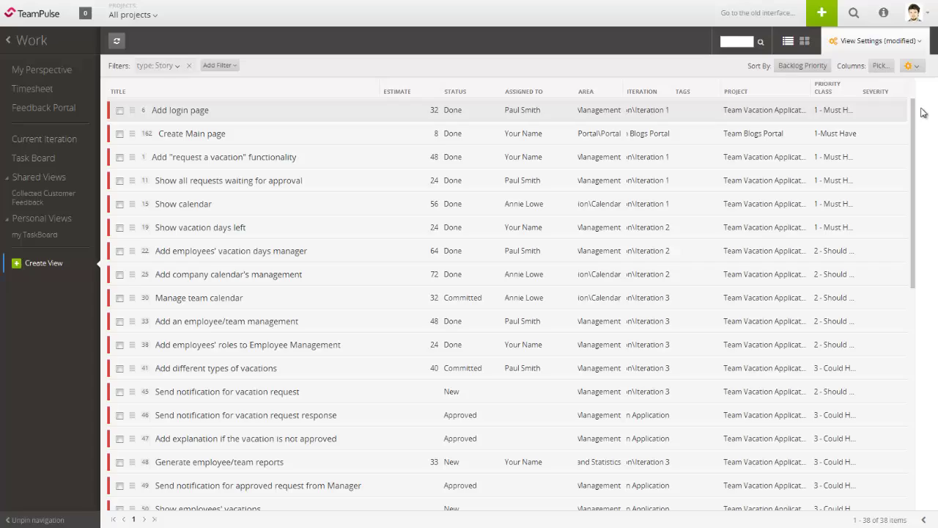
Step: Open the "Add login page" story in the preview pane and show the additional styling options for its description
scroll(916, 128, down, 1)
drag(917, 128, 920, 81)
click(352, 118)
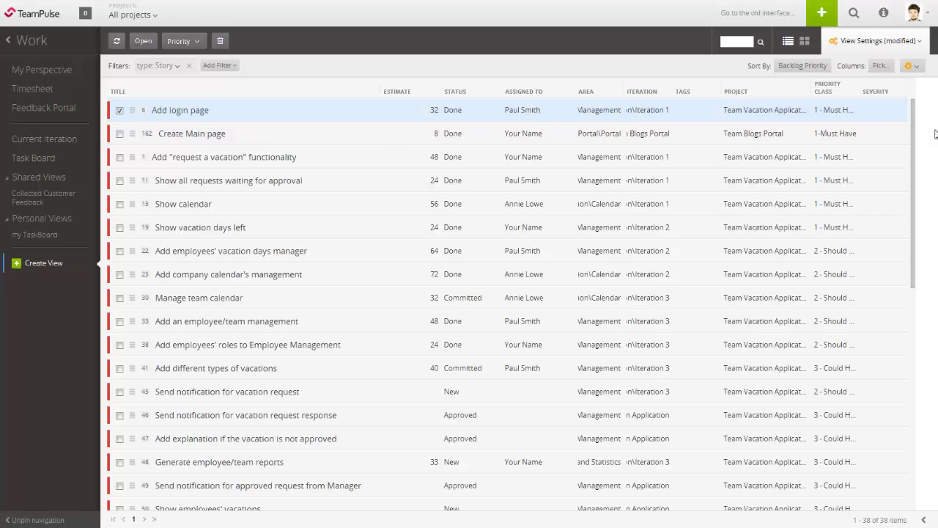
mouse_move(935, 131)
click(812, 197)
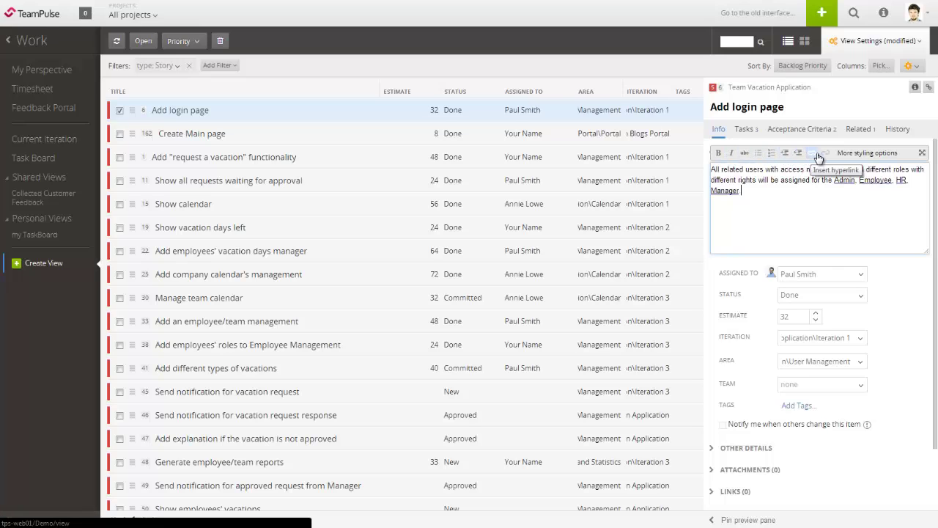
click(858, 156)
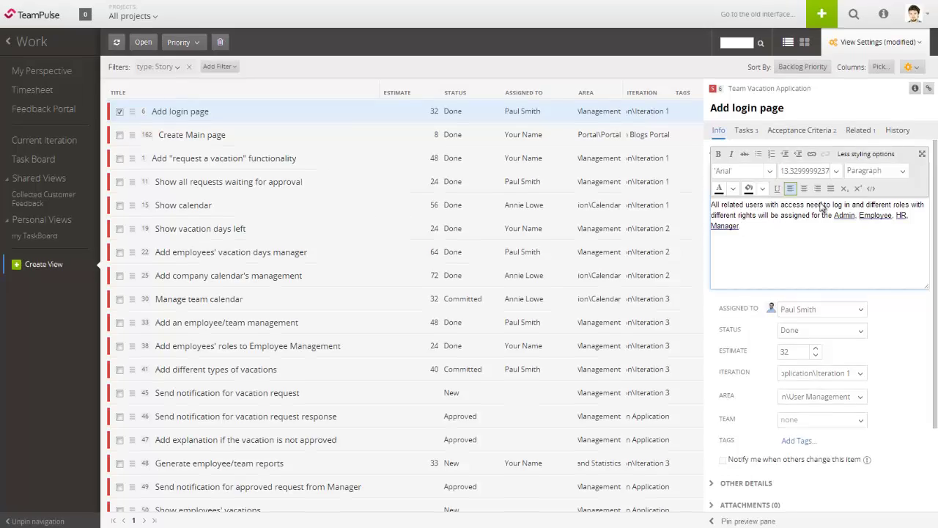
Step: Expand the story's Attachments and Links sections to view their options
scroll(844, 308, down, 3)
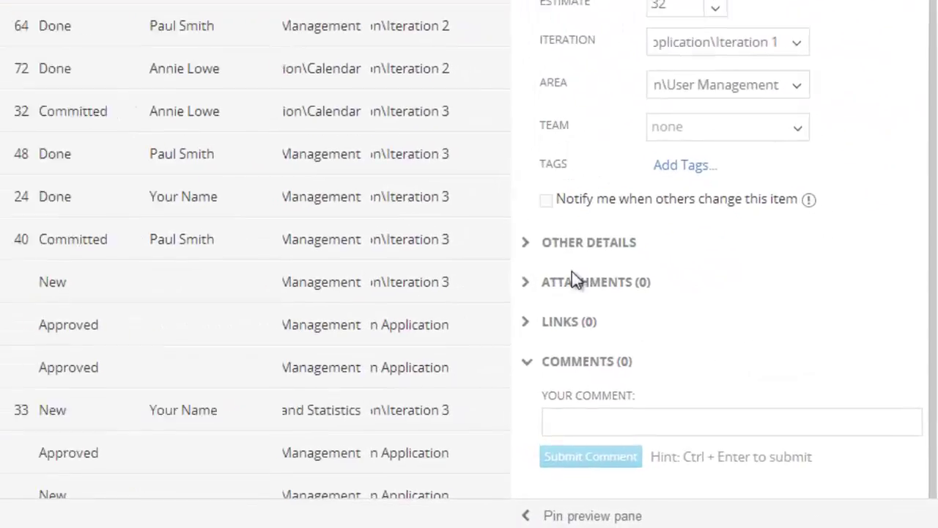
click(631, 332)
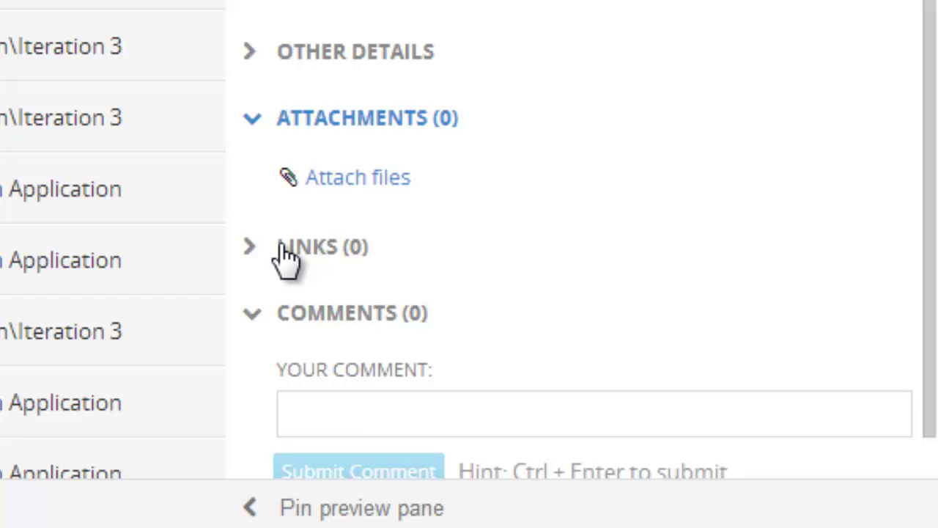
click(337, 257)
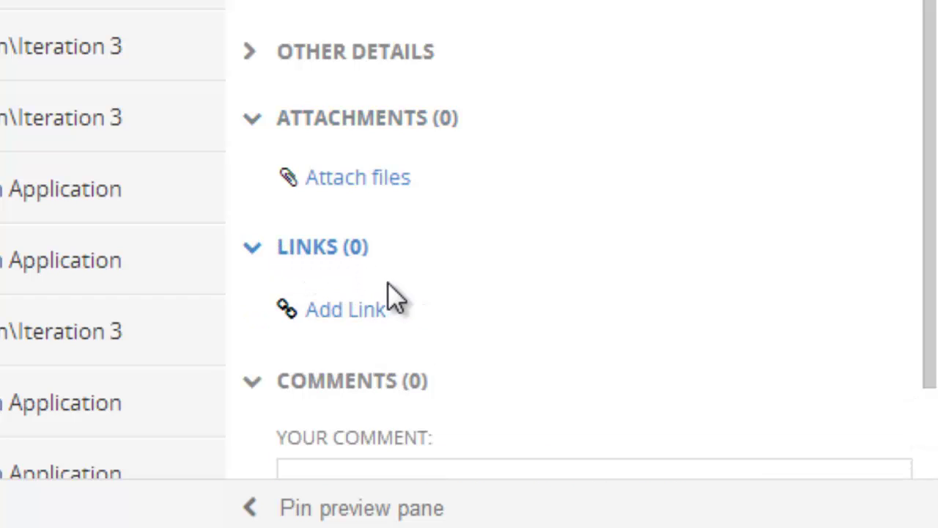
scroll(387, 286, down, 2)
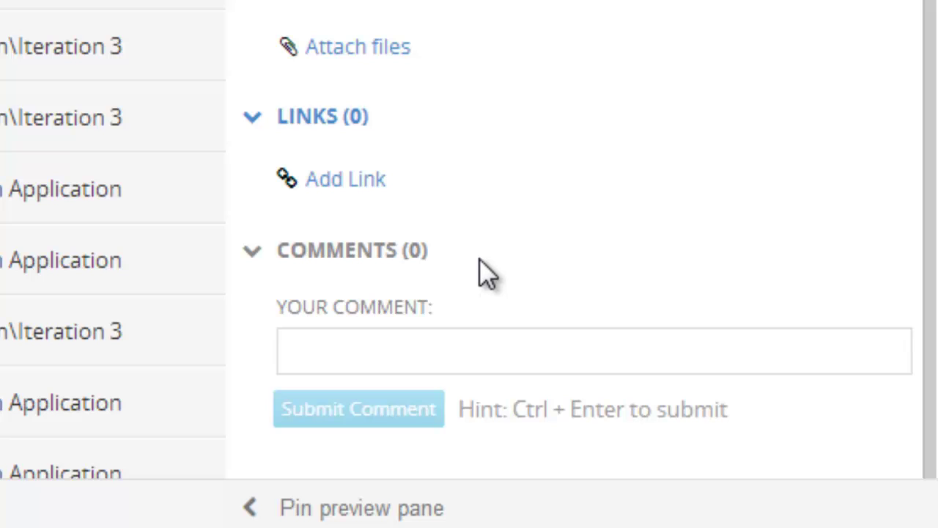
Step: Post a comment starting with "hey" and a mention of the first suggested user, asking "do you want to help" the story's assignee
click(430, 339)
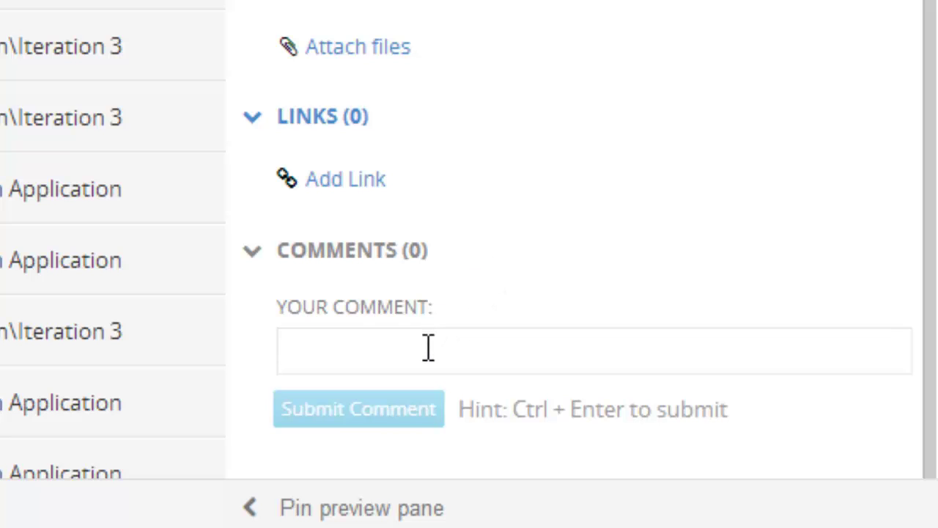
click(428, 345)
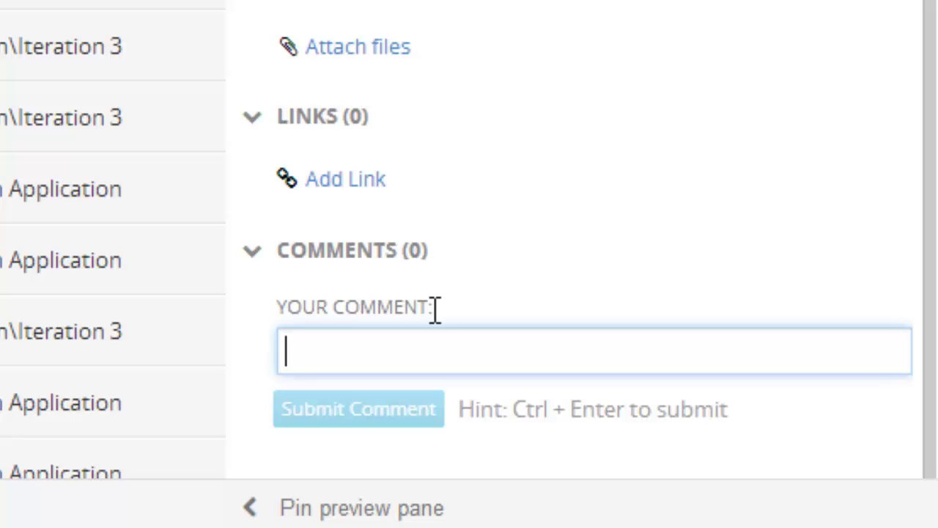
text(hey @)
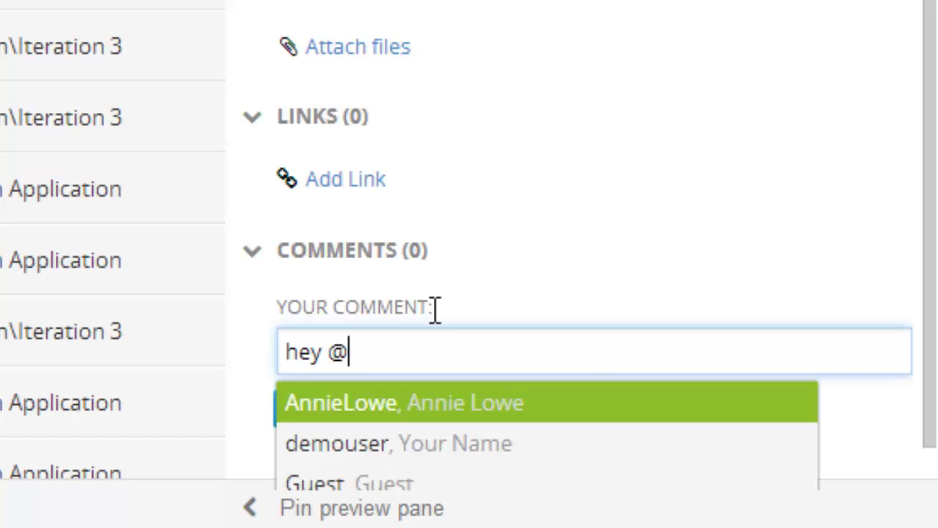
key(Return)
text(d)
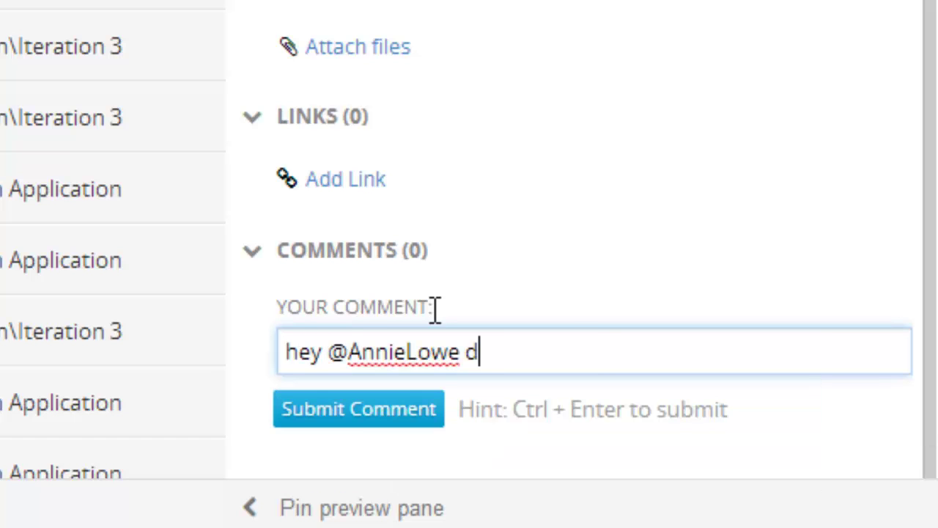
text(o you want to)
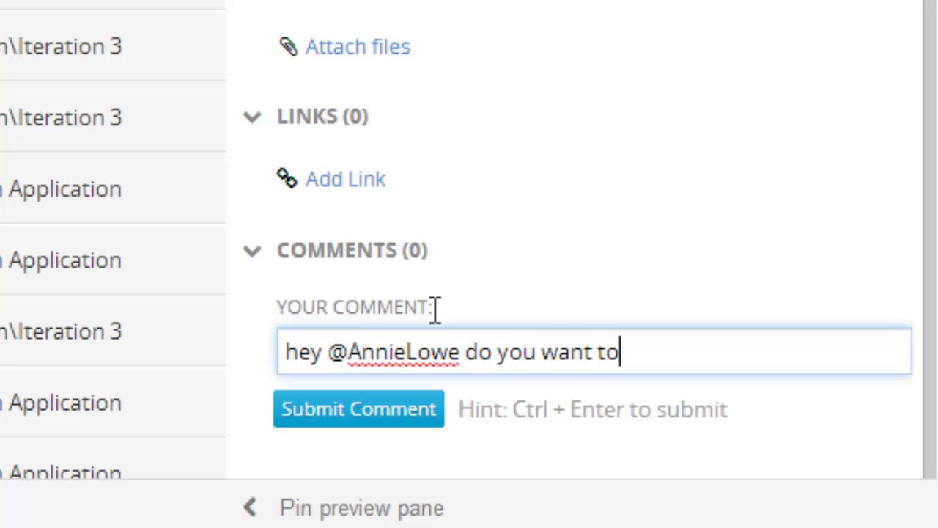
text( help Paul?)
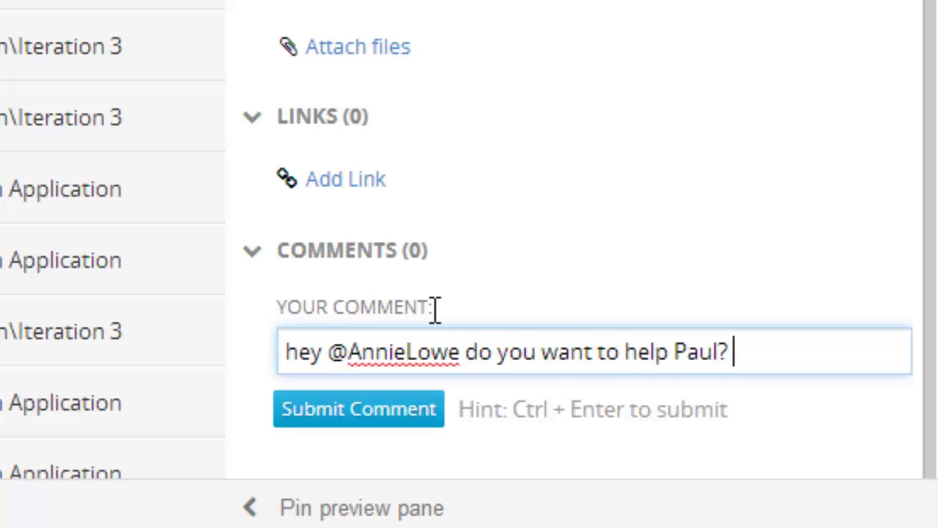
click(432, 414)
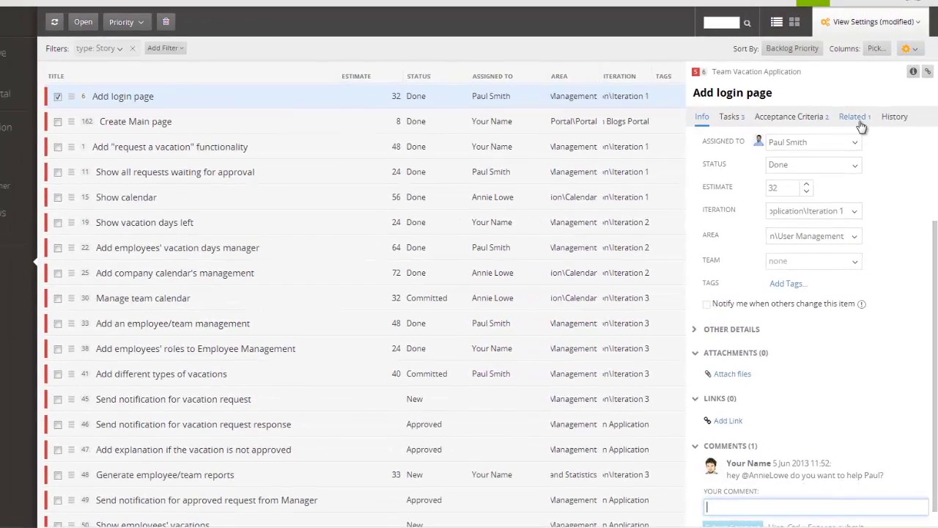
Step: Create a new related item of type Story named "child story 3" and relate it to the login page story as Child
click(859, 122)
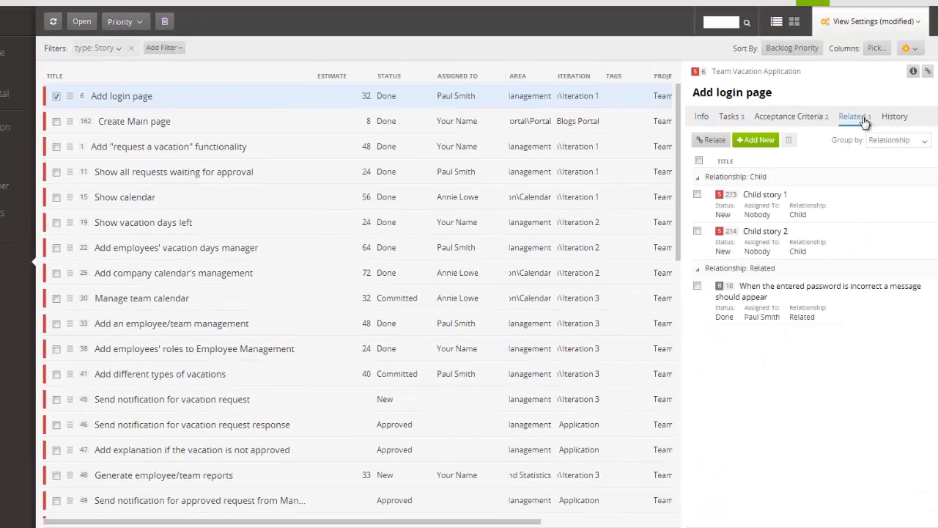
click(759, 142)
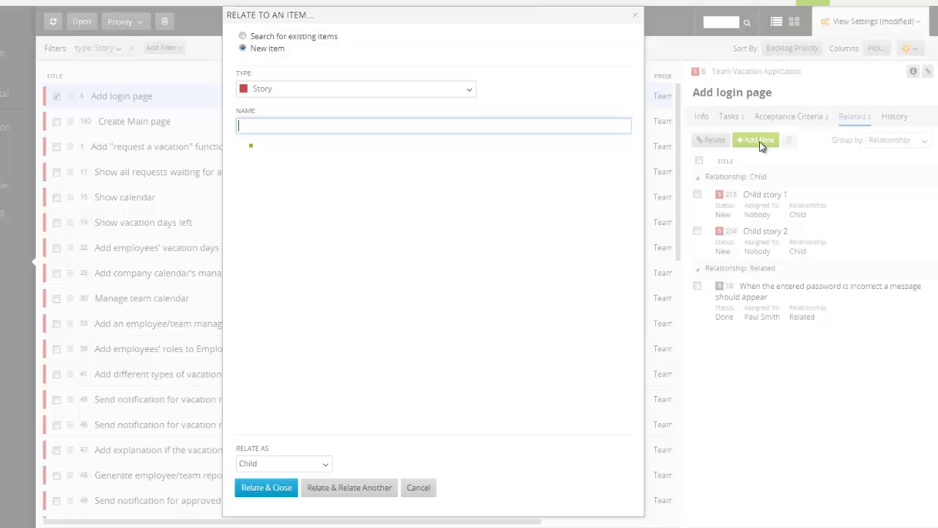
click(469, 89)
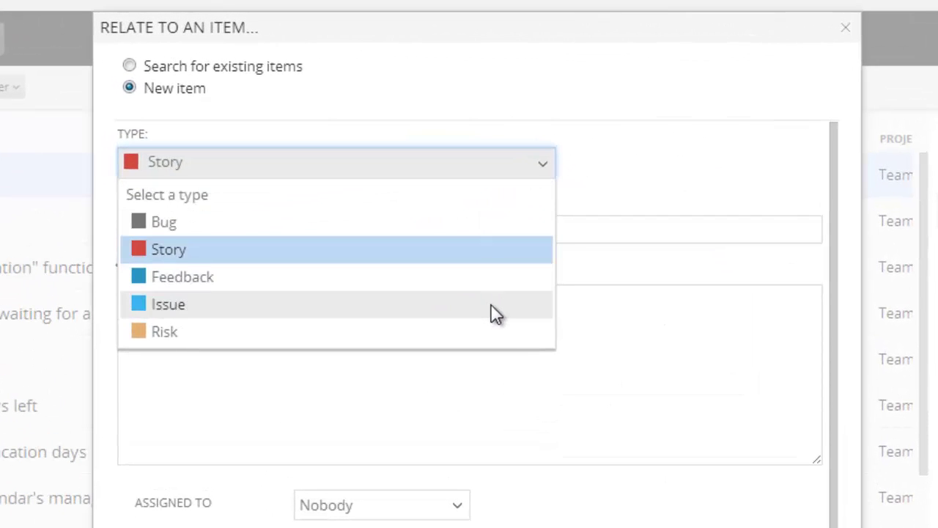
click(485, 257)
click(481, 236)
text(child story 3)
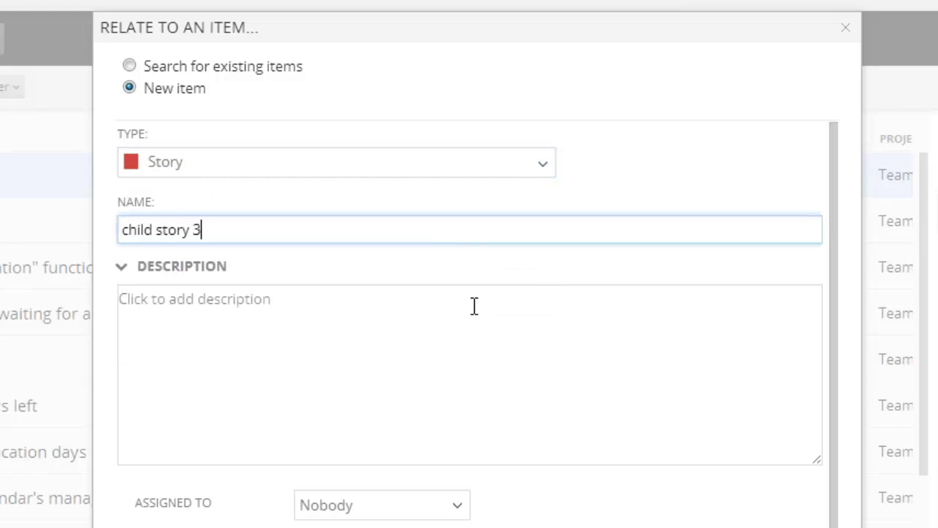
click(474, 307)
click(251, 422)
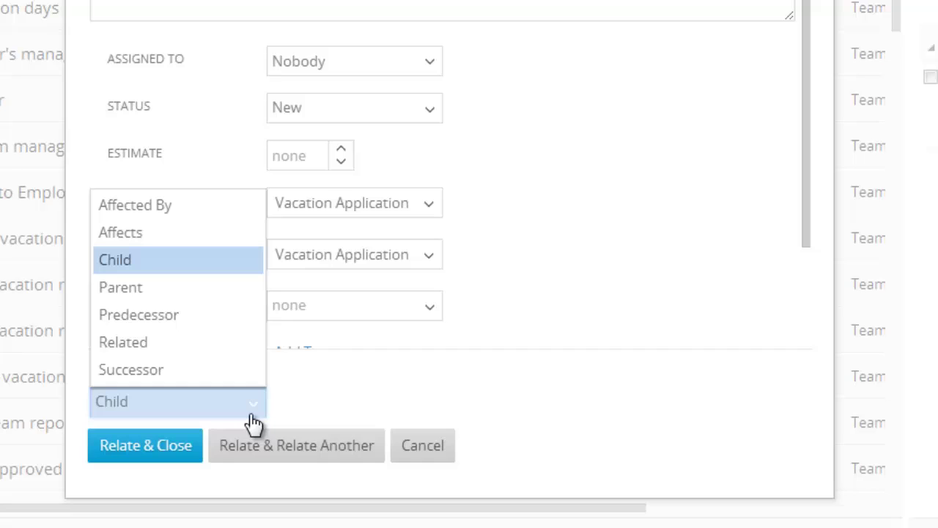
click(252, 422)
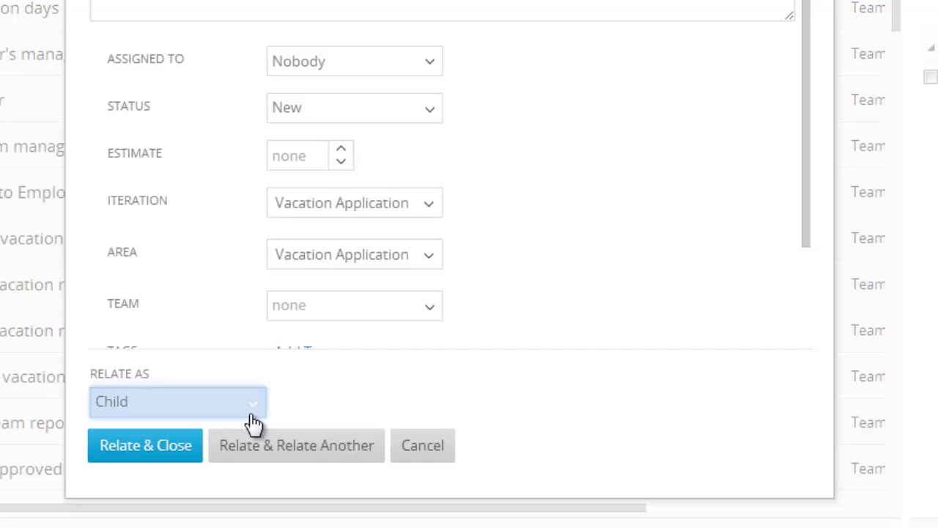
click(159, 455)
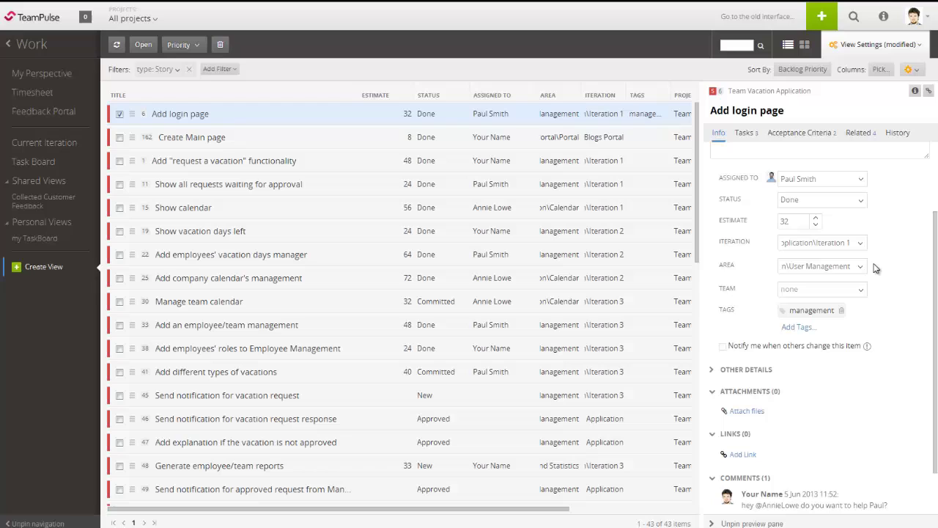
Step: Review the story's area and tag fields and expand its Other Details section
click(862, 267)
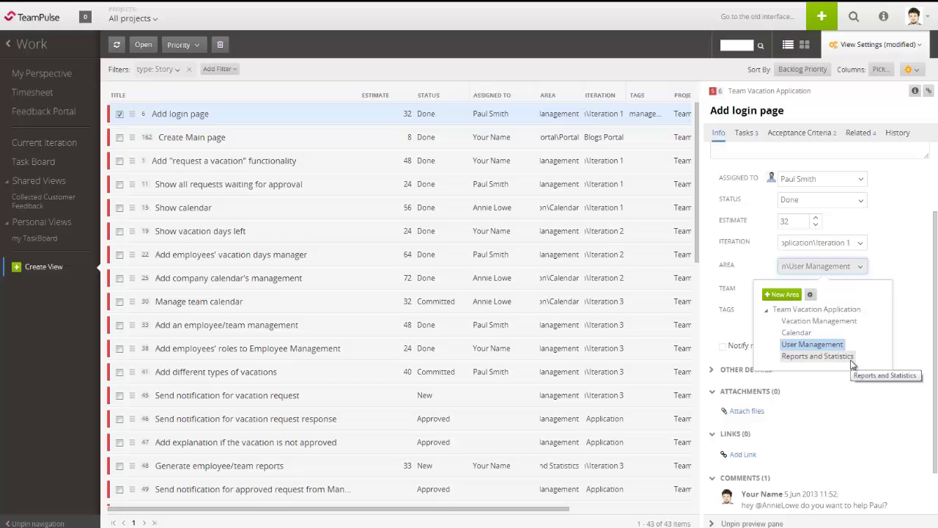
click(874, 269)
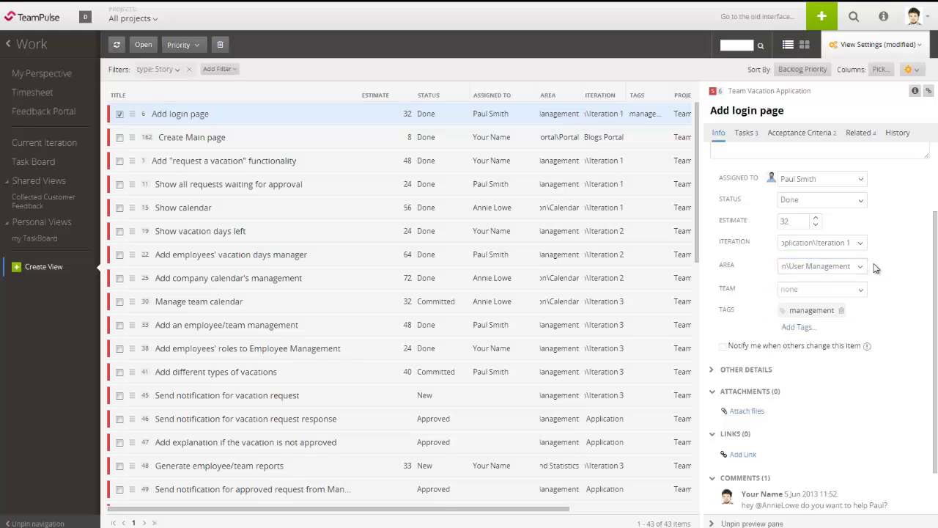
click(797, 327)
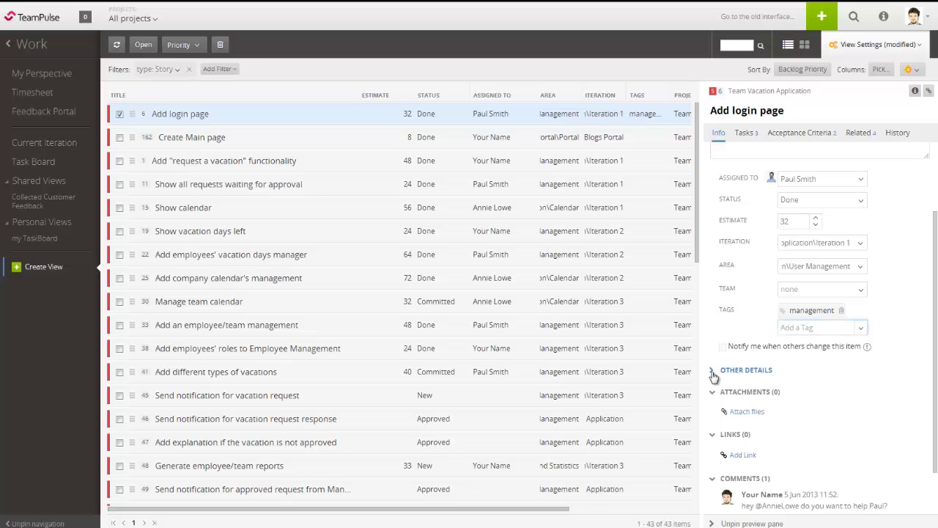
click(714, 372)
drag(931, 346, 933, 405)
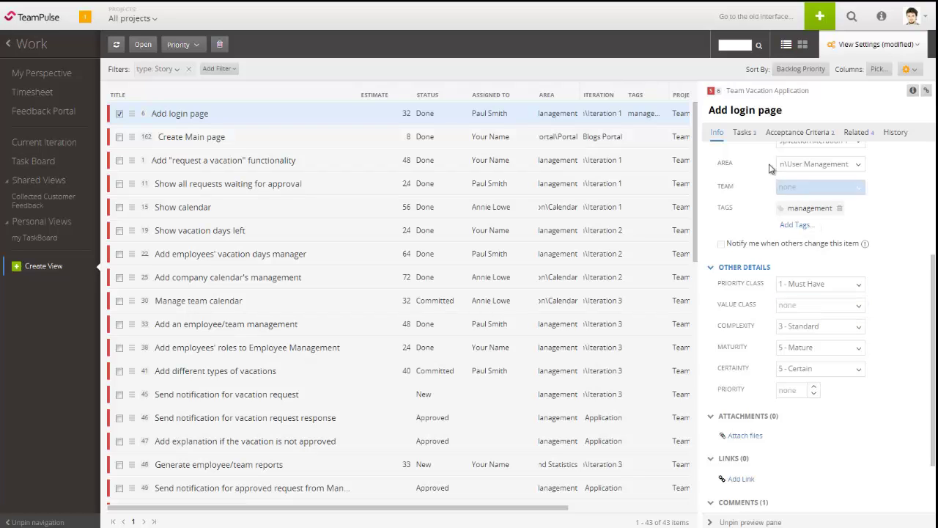
Step: Add a task named "Design UI" to the login page story and assign it to the first team member offered
click(747, 136)
click(742, 188)
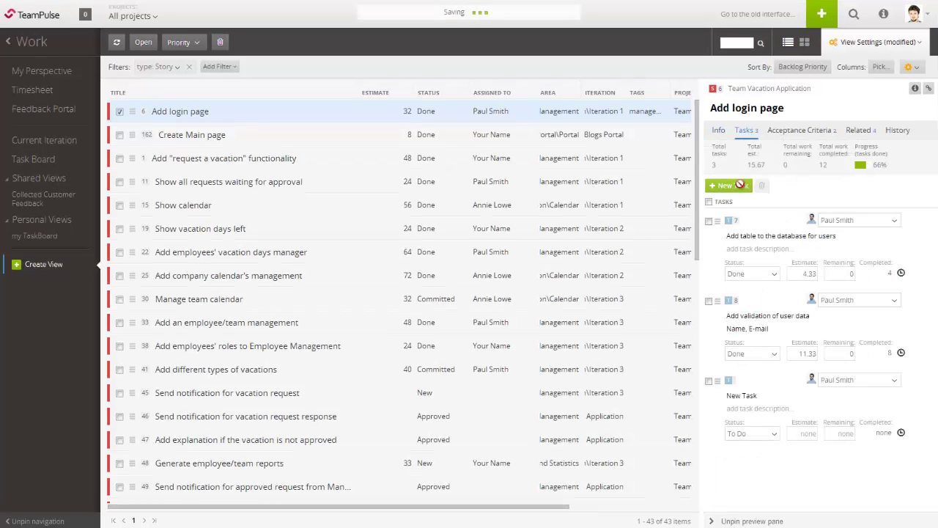
text(Design UI)
click(851, 380)
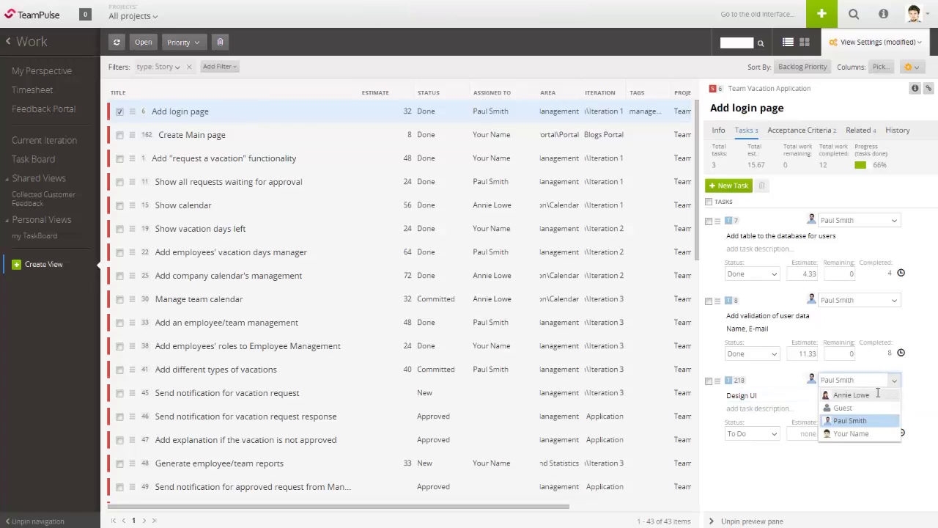
click(878, 392)
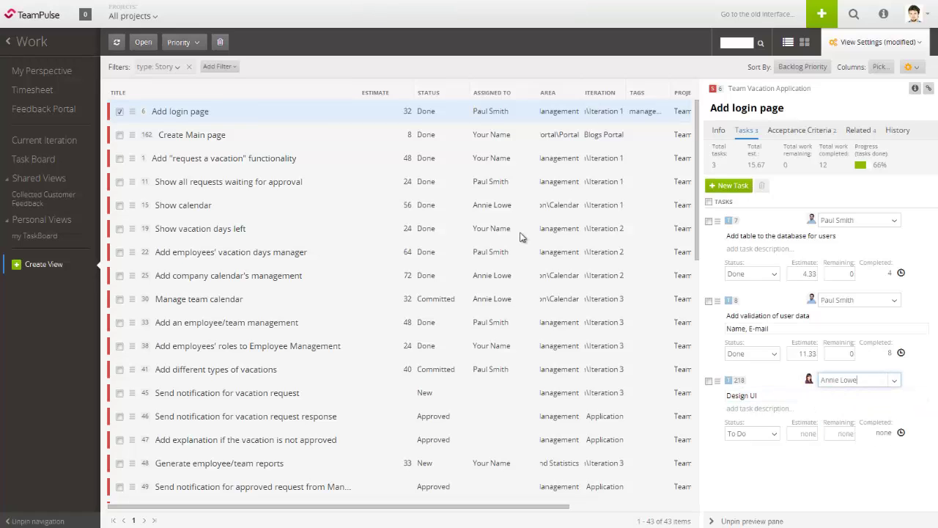
Step: Browse the filters that can be added to the work item list
click(219, 66)
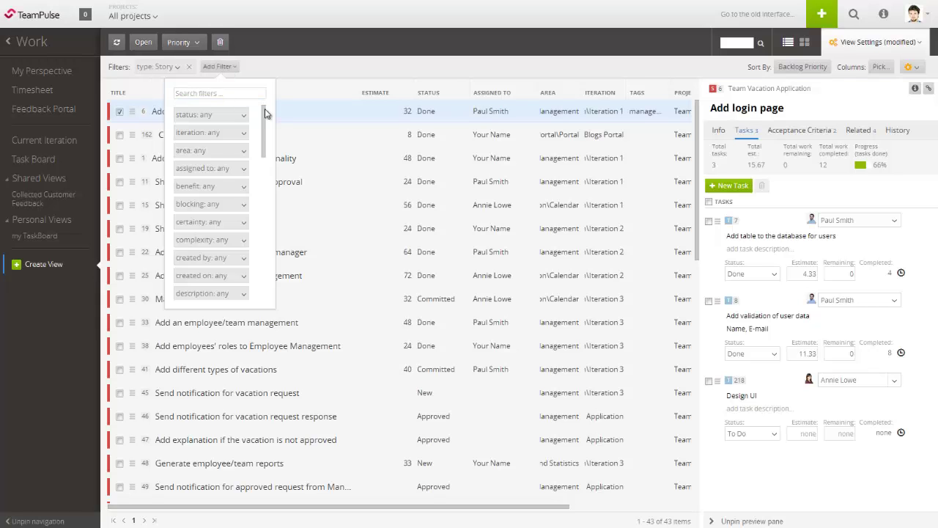
scroll(266, 153, down, 6)
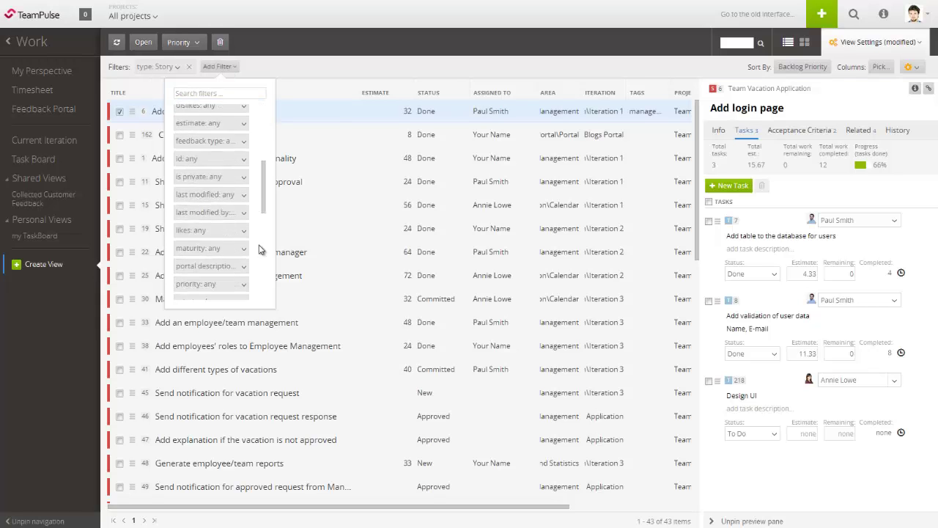
scroll(259, 250, down, 6)
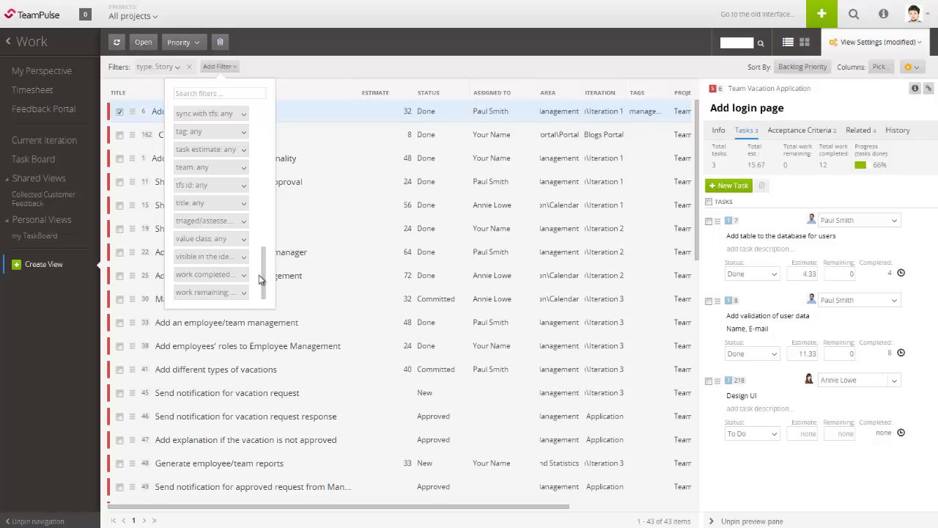
Step: View the story's acceptance criteria and expand the "Log in the application" criterion
click(797, 130)
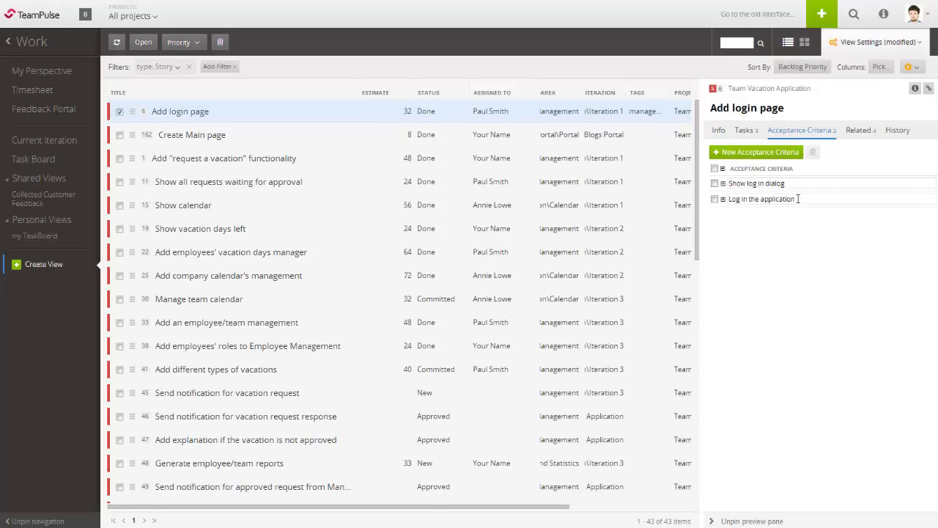
click(798, 198)
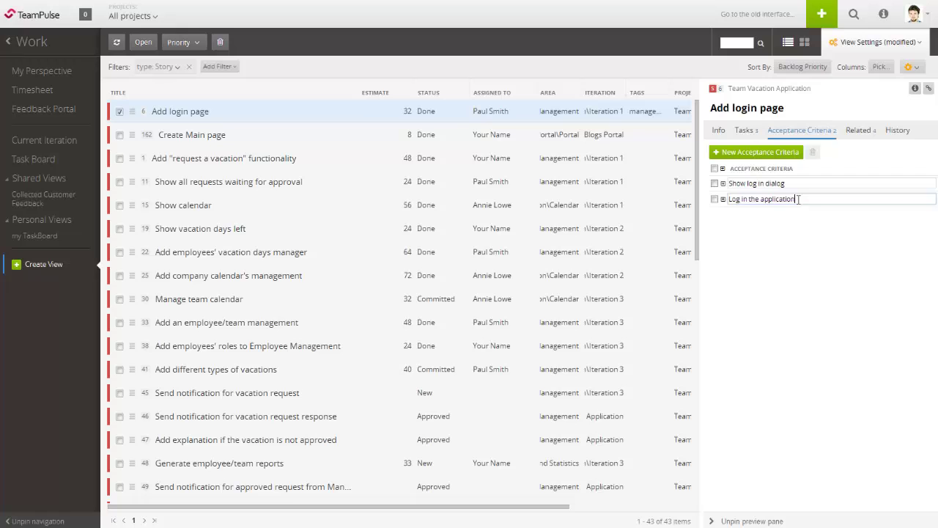
click(724, 200)
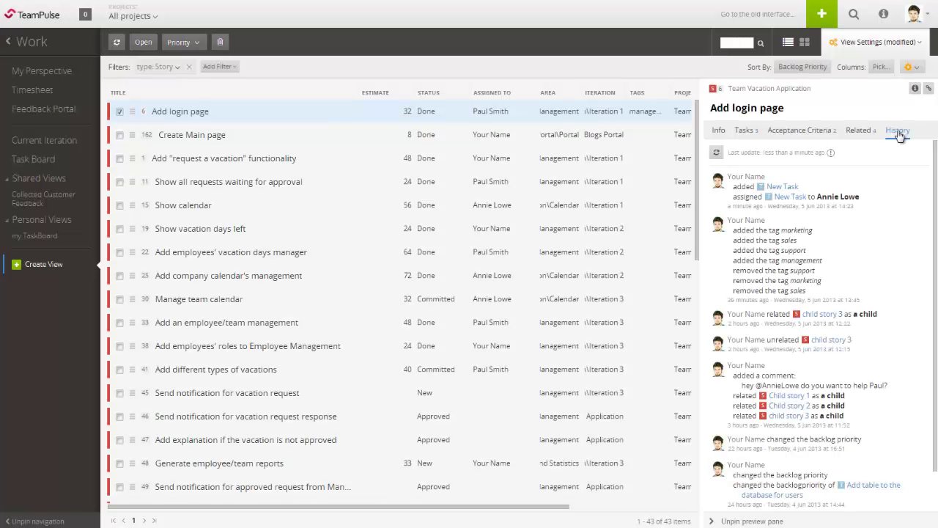
Step: Look through the change history of the login page story
click(899, 132)
drag(936, 157, 936, 233)
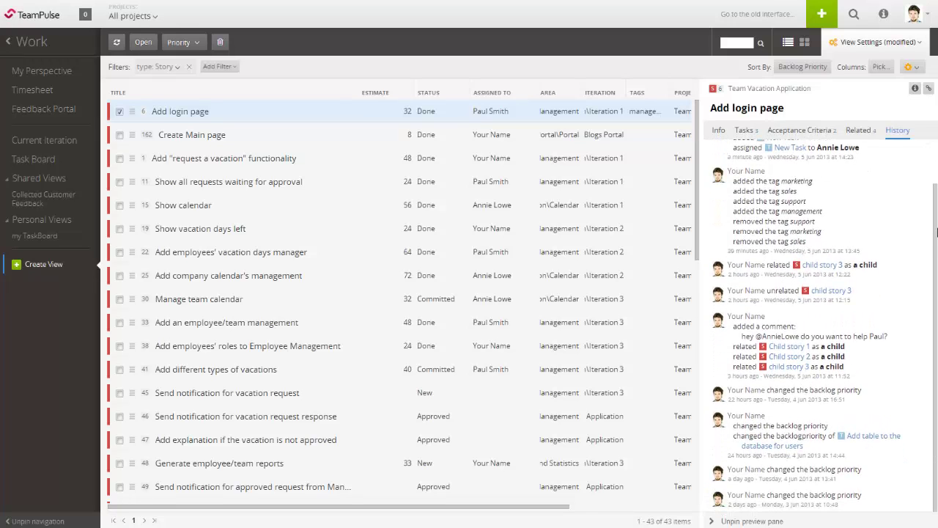